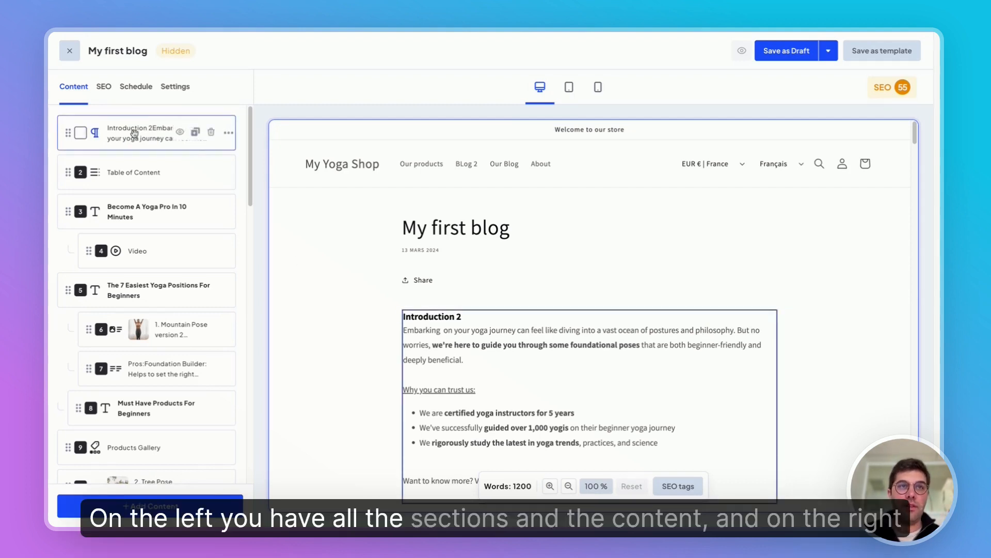
Zoom the blog post preview out to 70 %
{"action": "left_click", "coordinate": [481, 402]}
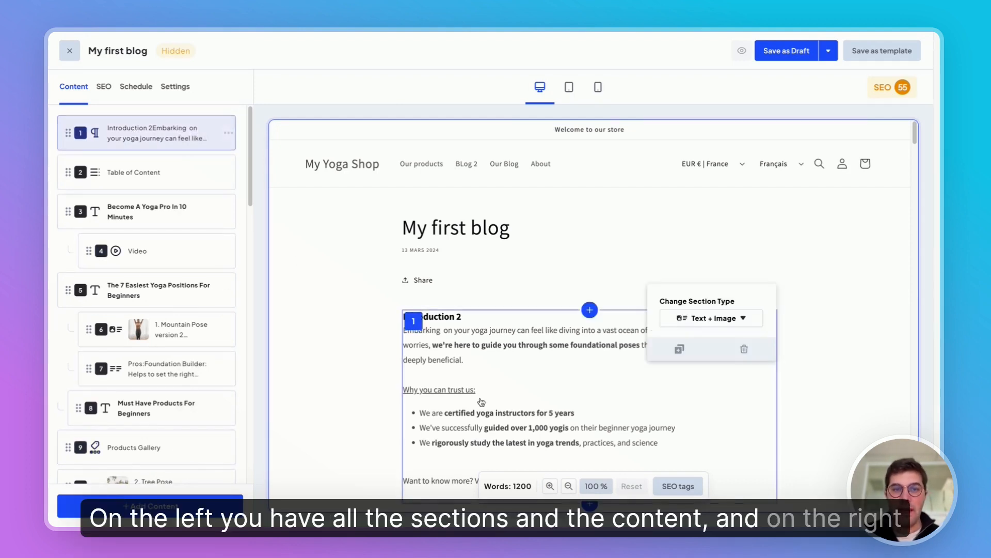
{"action": "left_click", "coordinate": [569, 486]}
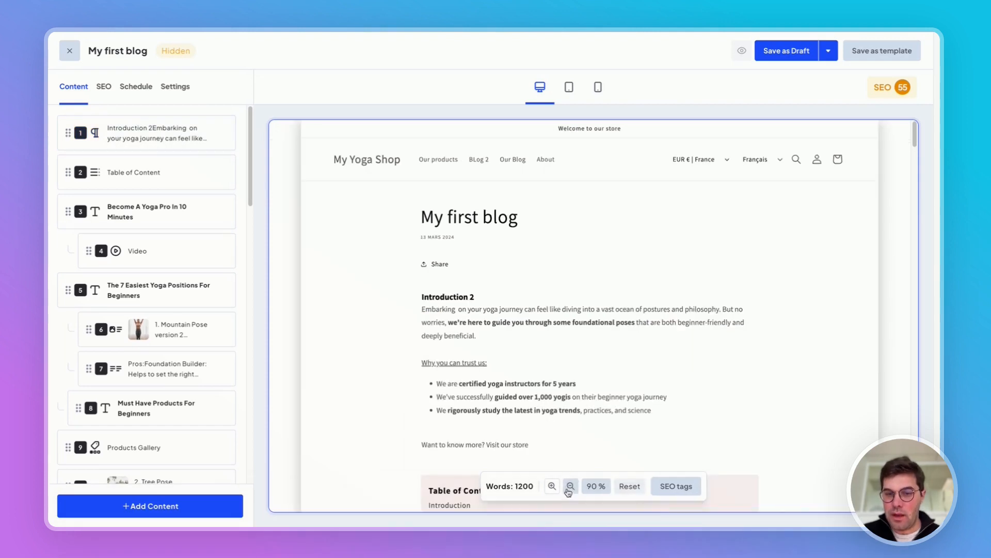
{"action": "left_click", "coordinate": [570, 486]}
{"action": "left_click", "coordinate": [570, 486]}
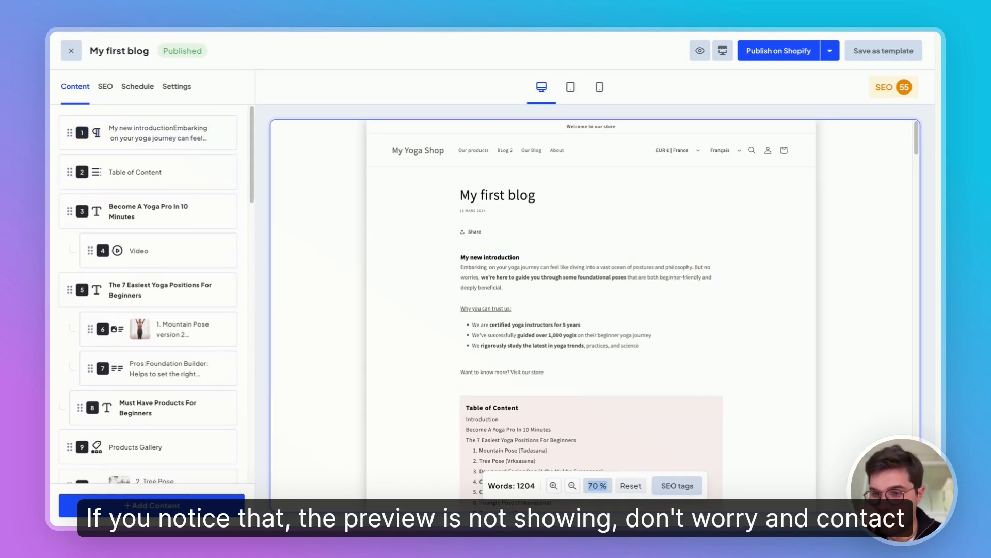
{"action": "left_click", "coordinate": [907, 491]}
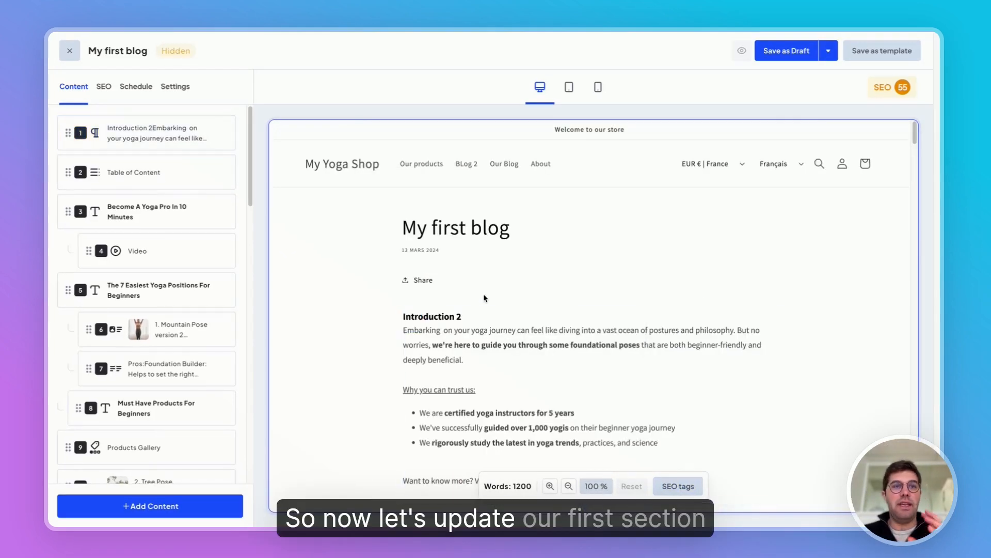
Open the article's first section and replace its "Introduction 2" line with "My new introduction"
{"action": "scroll", "coordinate": [527, 284], "scroll_direction": "down", "scroll_amount": 2}
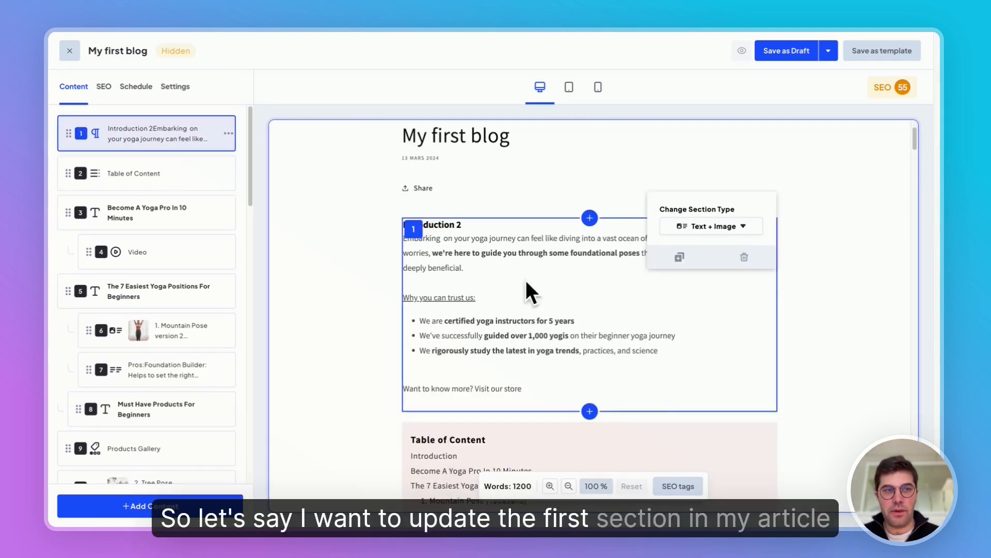
{"action": "left_click", "coordinate": [535, 294]}
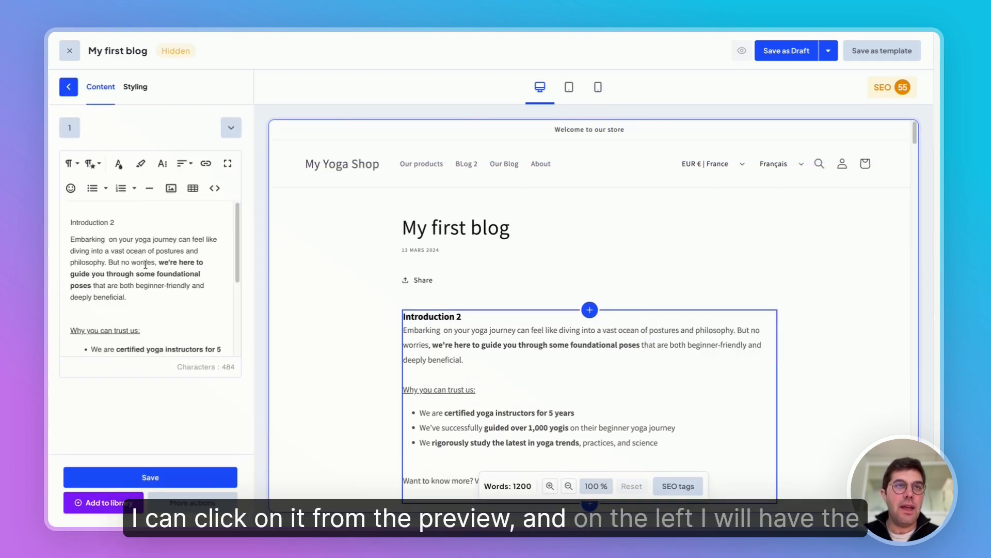
{"action": "left_click", "coordinate": [133, 223]}
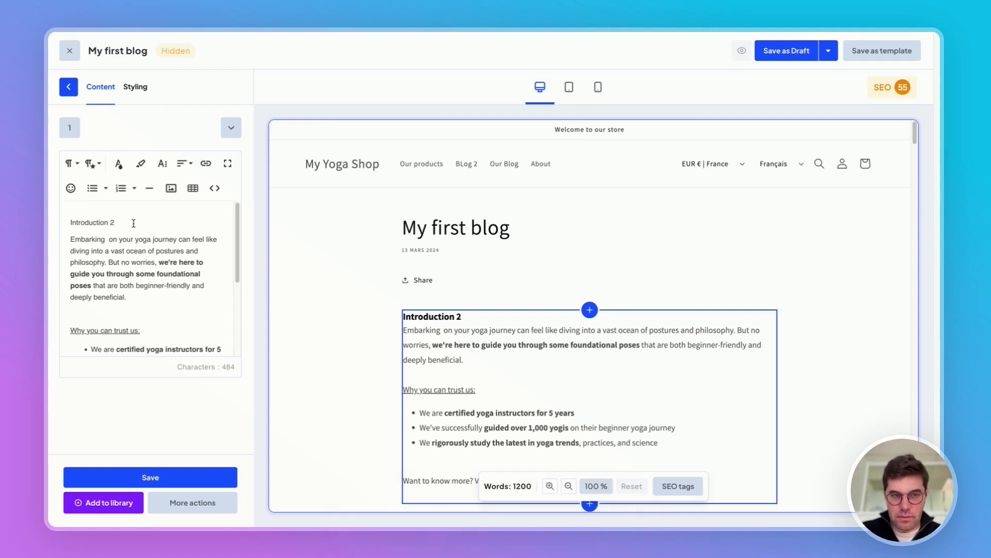
{"action": "triple_click", "coordinate": [133, 223]}
{"action": "type", "text": "My "}
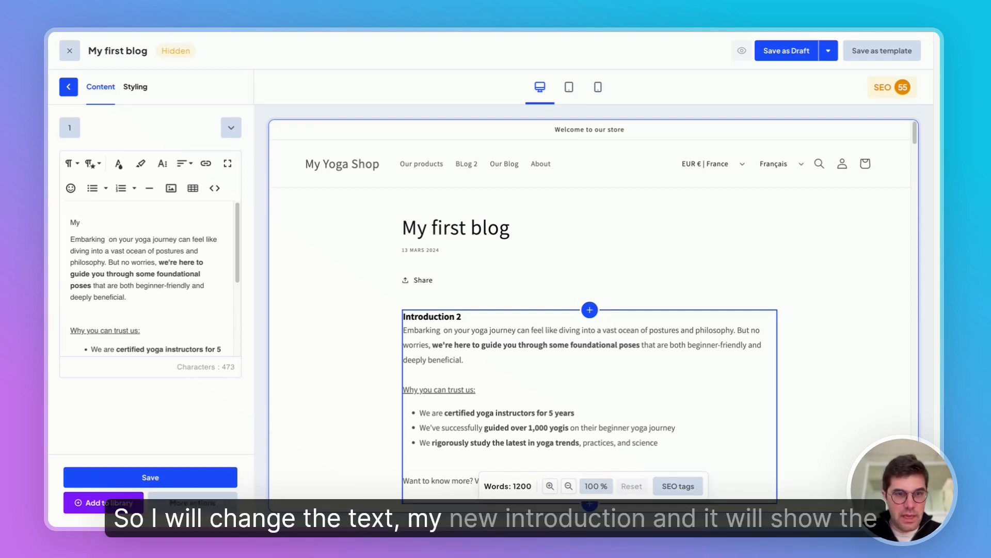
{"action": "type", "text": "new introduction"}
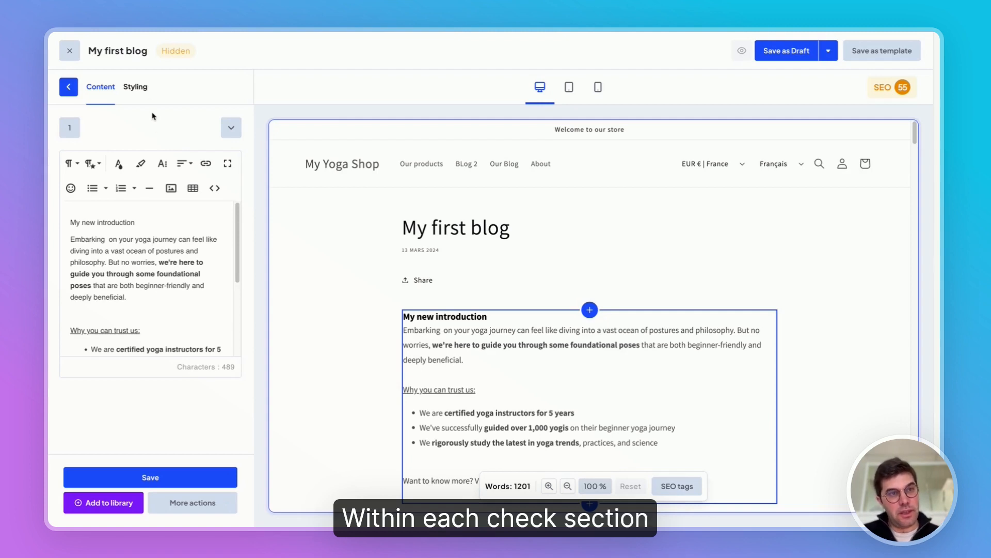
View the introduction section's styling options, such as margins and padding, and save the section
{"action": "left_click", "coordinate": [140, 92]}
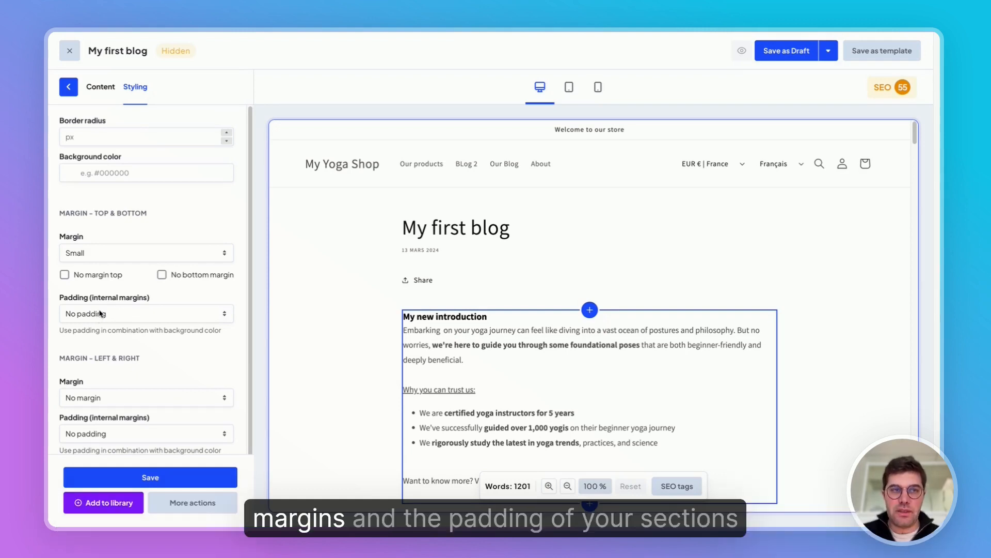
{"action": "left_click", "coordinate": [161, 480]}
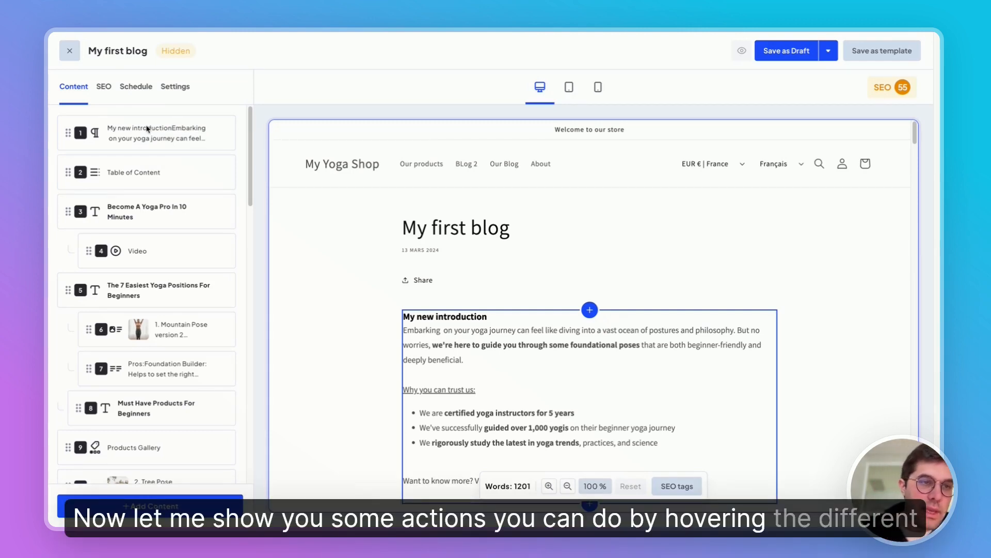
Hide the introduction section and show it again
{"action": "mouse_move", "coordinate": [145, 124]}
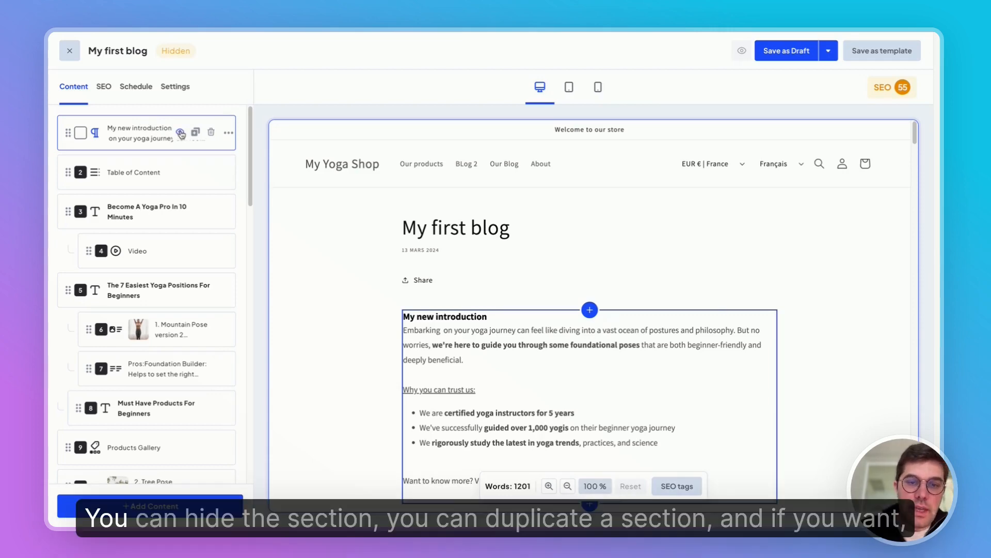
{"action": "left_click", "coordinate": [180, 133]}
{"action": "left_click", "coordinate": [181, 133]}
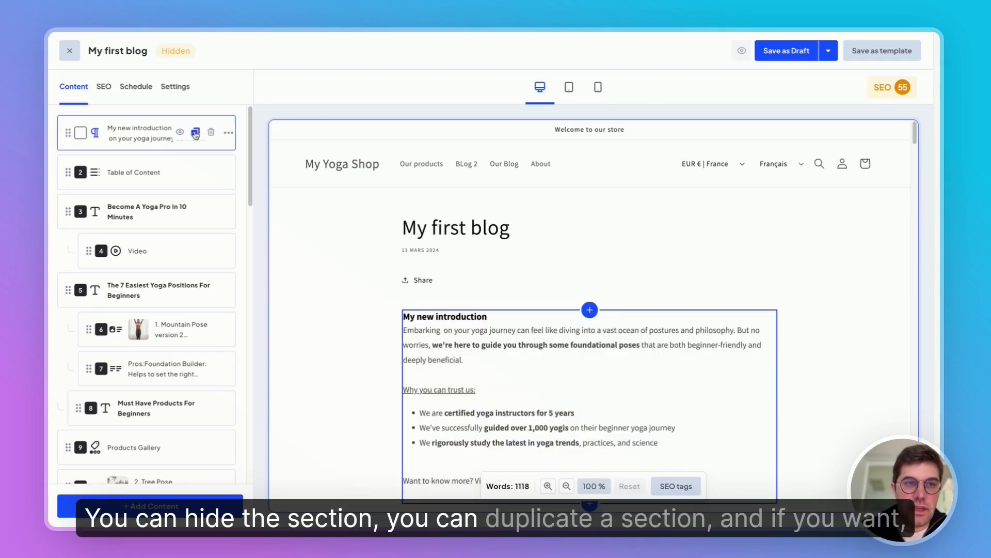
Duplicate the introduction section and delete the first of the two copies
{"action": "left_click", "coordinate": [196, 132]}
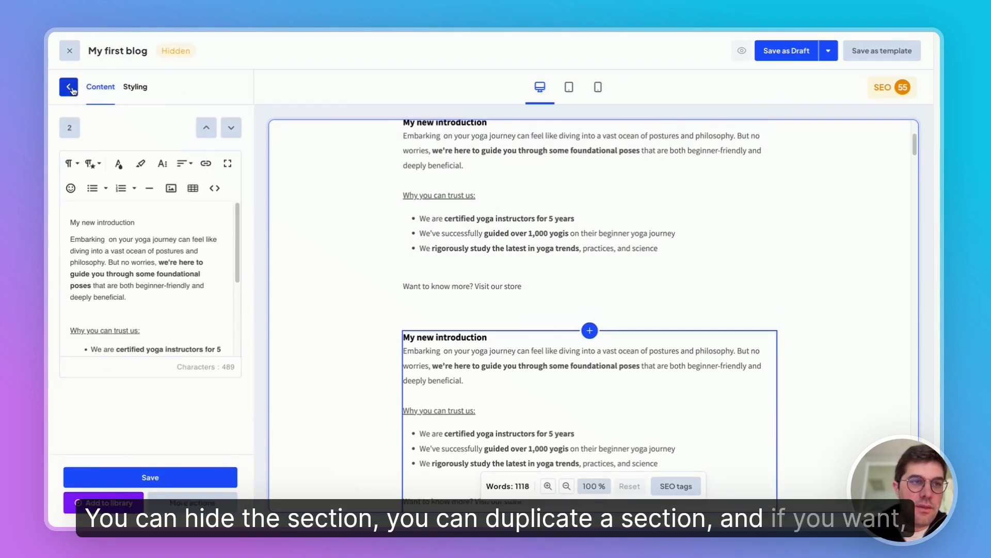
{"action": "left_click", "coordinate": [69, 87]}
{"action": "left_click", "coordinate": [211, 134]}
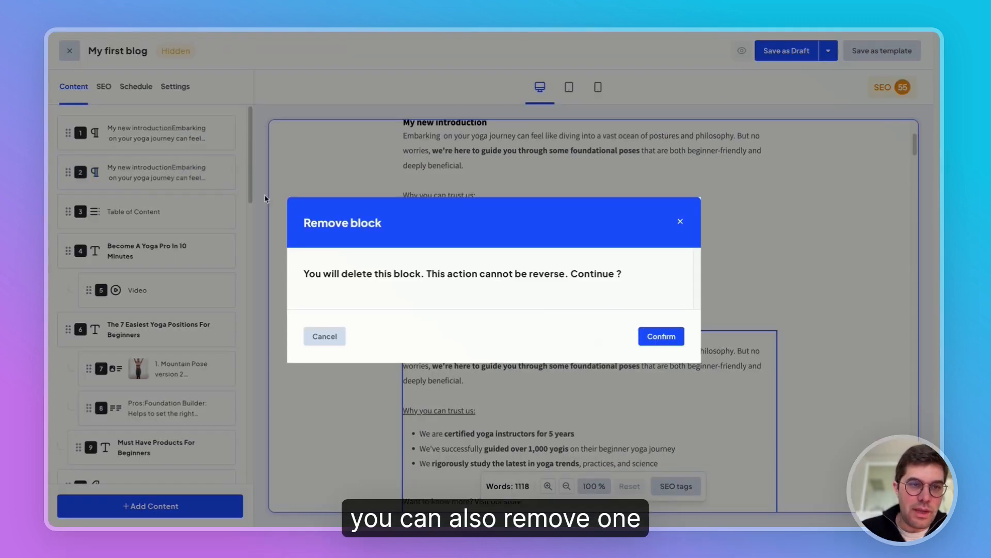
{"action": "left_click", "coordinate": [659, 336]}
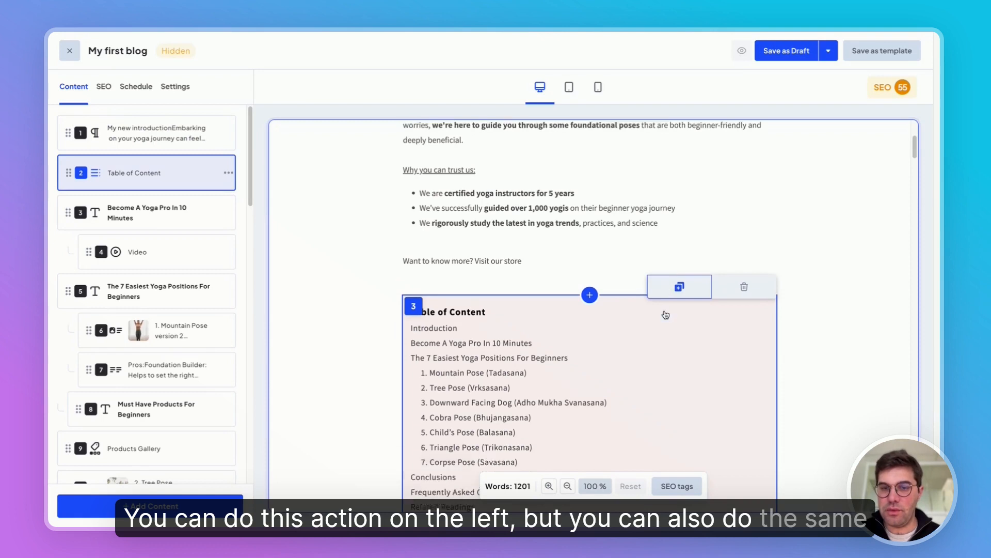
View the section types offered for the introduction section in the preview and leave its type as is
{"action": "scroll", "coordinate": [677, 288], "scroll_direction": "down", "scroll_amount": 2}
{"action": "scroll", "coordinate": [750, 215], "scroll_direction": "up", "scroll_amount": 5}
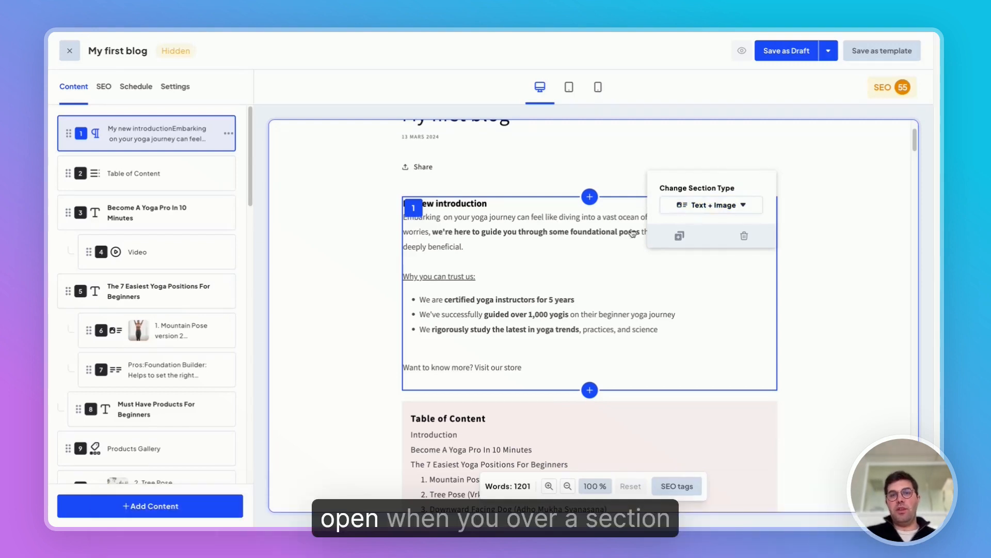
{"action": "left_click", "coordinate": [703, 208]}
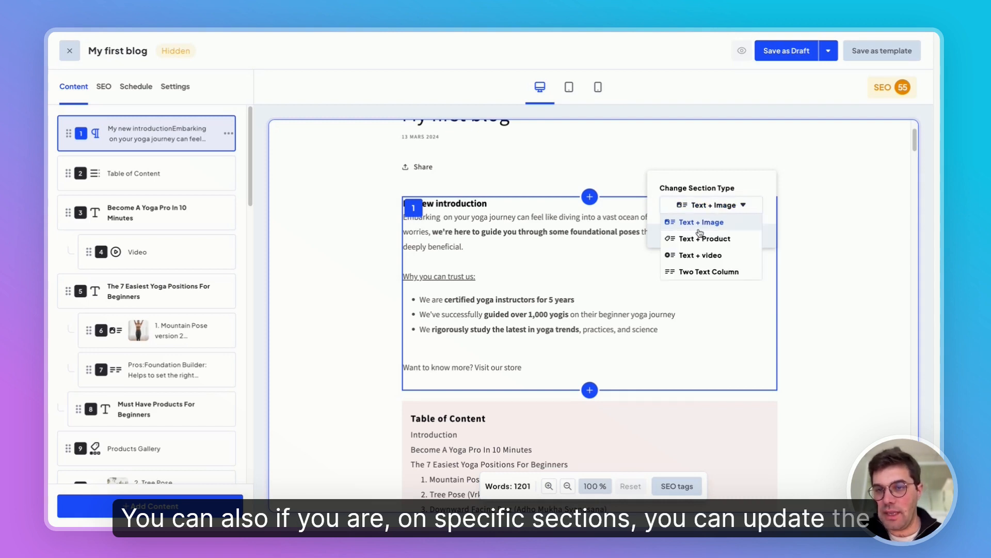
{"action": "left_click", "coordinate": [620, 178]}
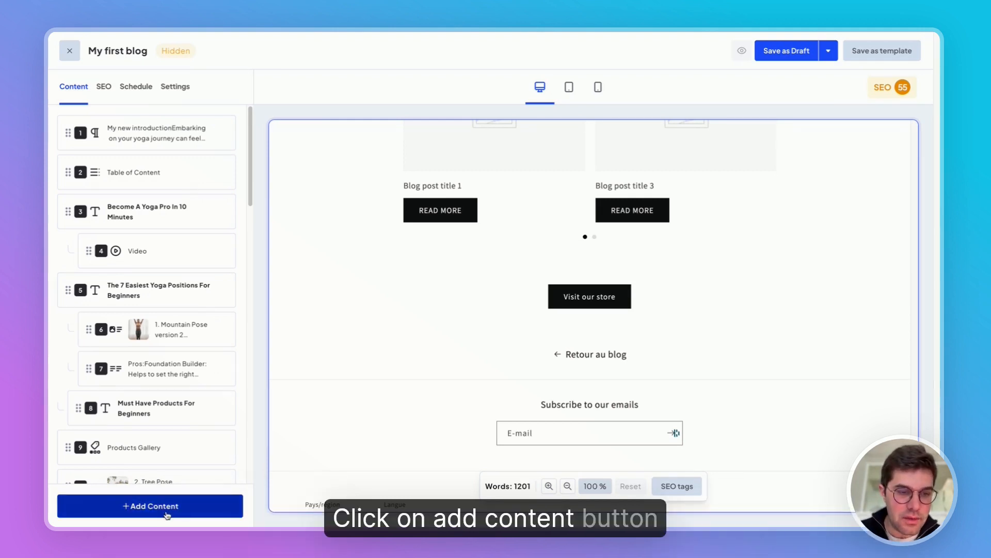
Browse the available content sections, search for "hea" and add a Heading section at the end of the article
{"action": "left_click", "coordinate": [197, 511]}
{"action": "scroll", "coordinate": [144, 361], "scroll_direction": "down", "scroll_amount": 8}
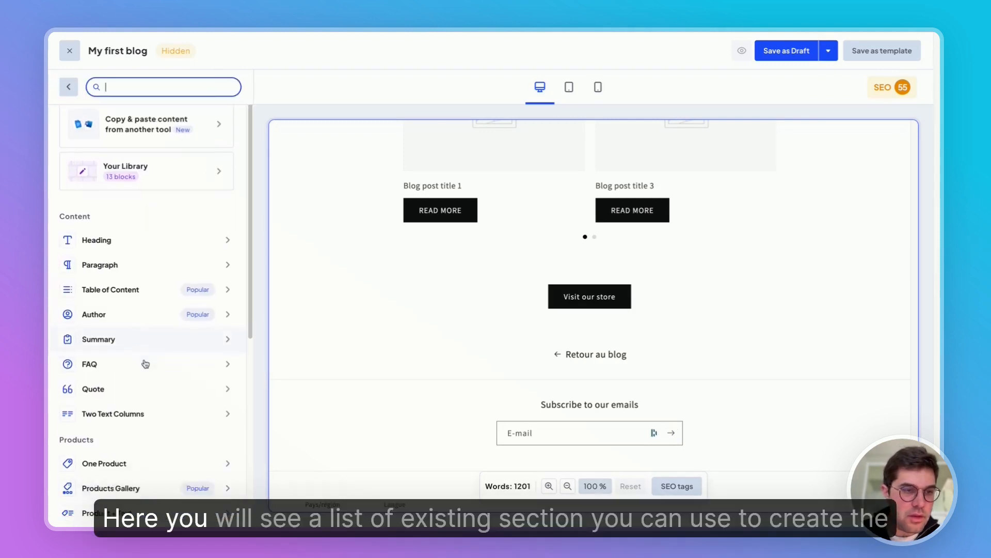
{"action": "scroll", "coordinate": [145, 363], "scroll_direction": "up", "scroll_amount": 5}
{"action": "scroll", "coordinate": [145, 363], "scroll_direction": "up", "scroll_amount": 3}
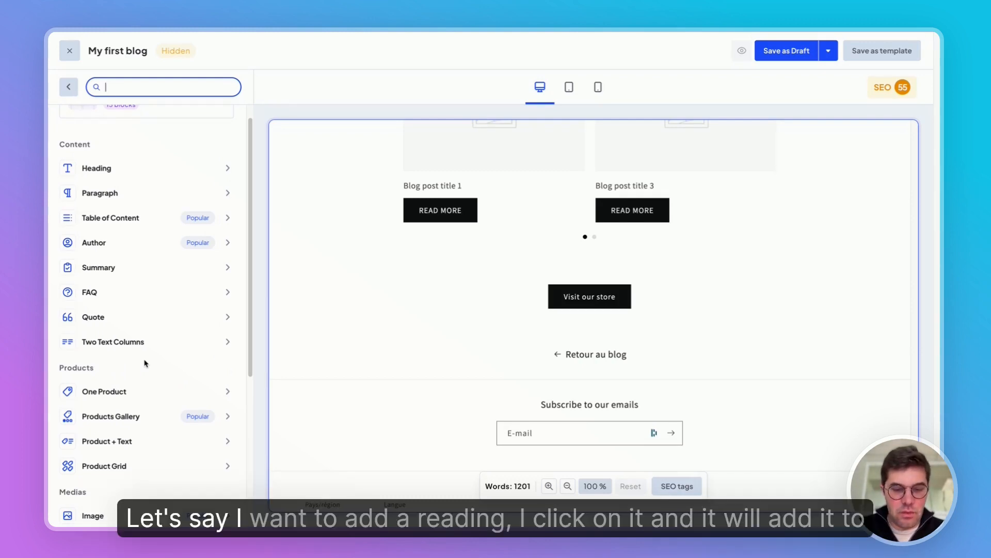
{"action": "type", "text": "hea"}
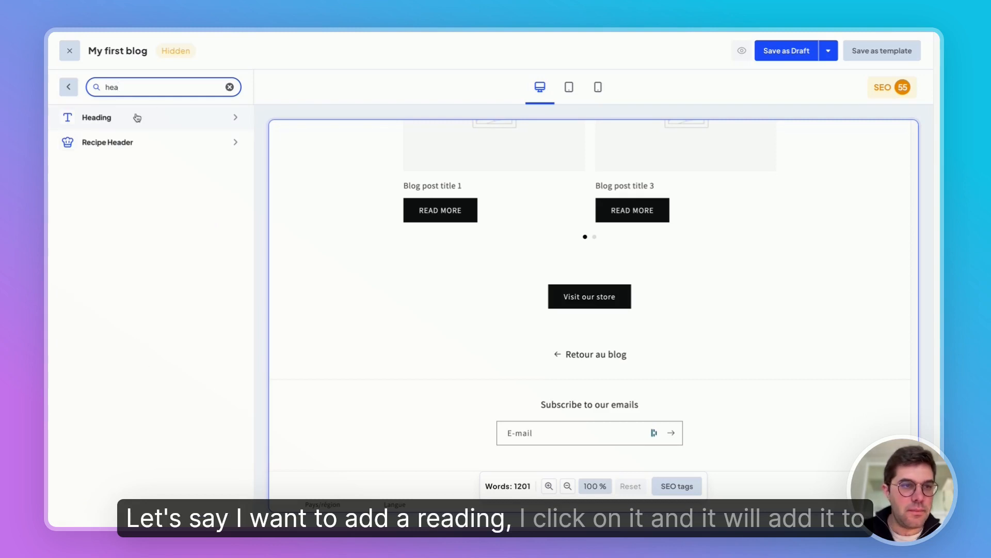
{"action": "left_click", "coordinate": [137, 117]}
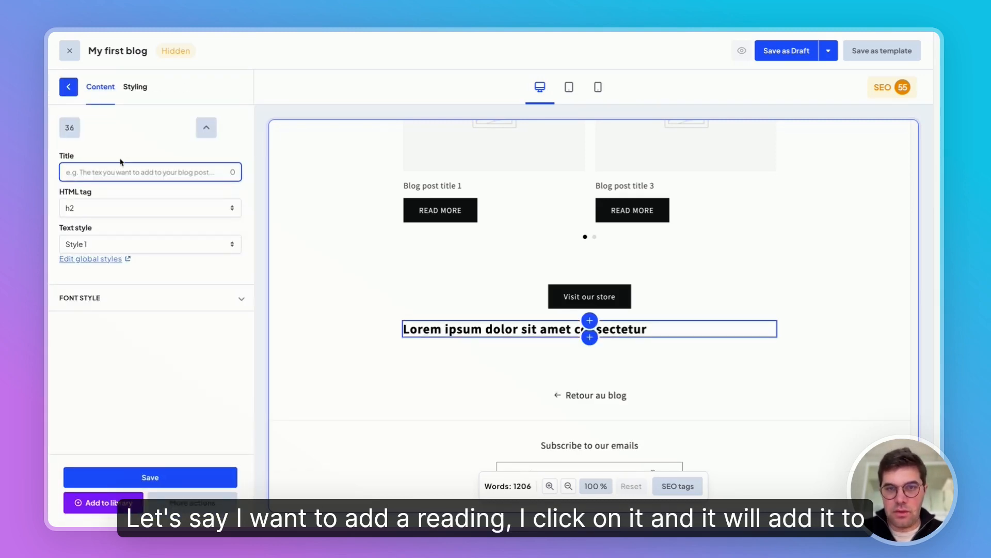
Set the new heading's title to "My new title" and return to the section list
{"action": "type", "text": "My "}
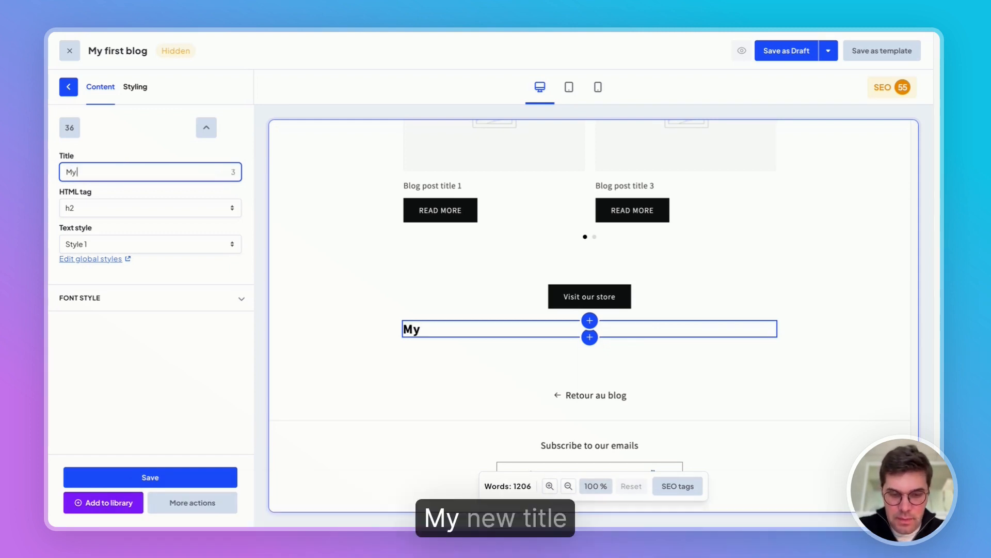
{"action": "type", "text": "new title"}
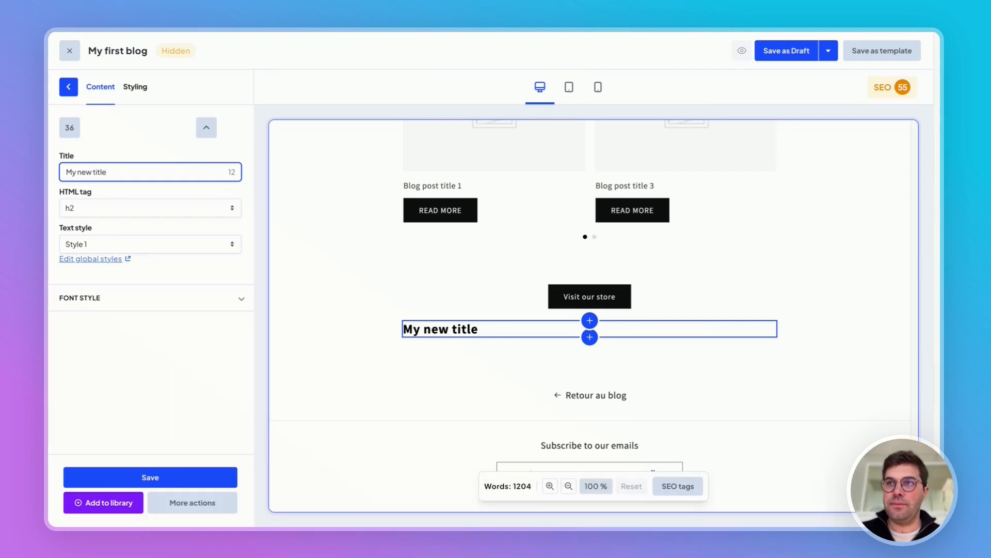
{"action": "left_click", "coordinate": [70, 89]}
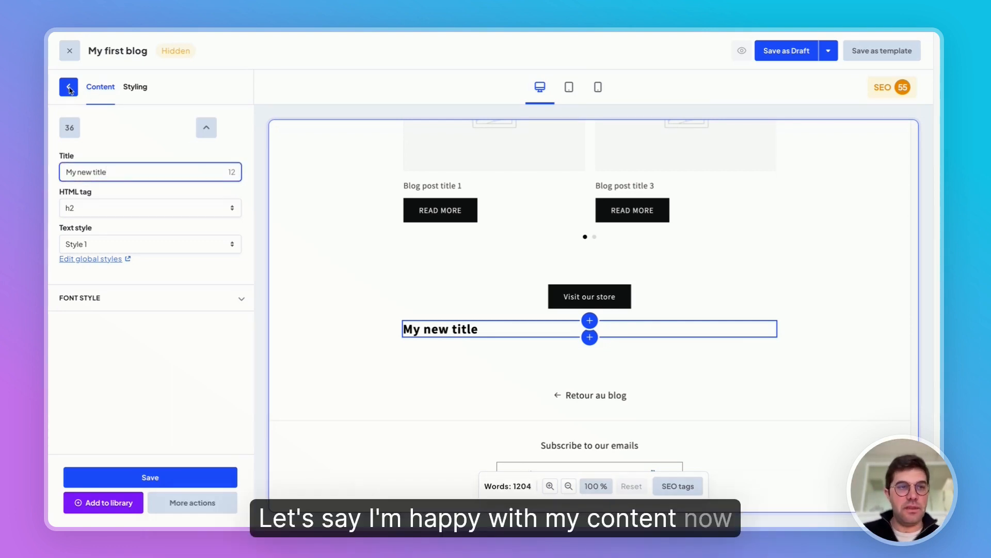
{"action": "left_click", "coordinate": [69, 89]}
Preview the article at tablet and mobile screen sizes and return to the desktop preview
{"action": "scroll", "coordinate": [576, 133], "scroll_direction": "up", "scroll_amount": 20}
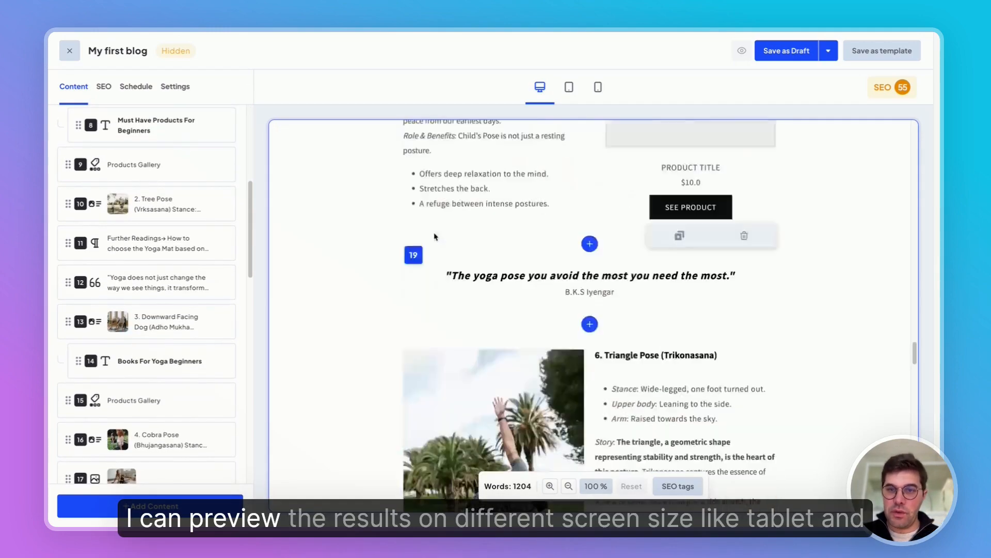
{"action": "left_click", "coordinate": [569, 86]}
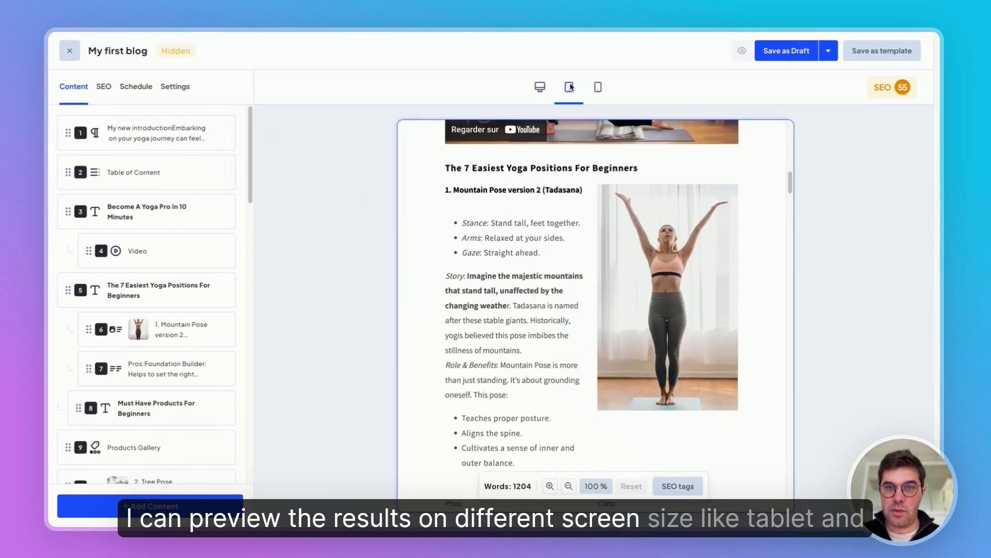
{"action": "left_click", "coordinate": [598, 89]}
{"action": "left_click", "coordinate": [540, 89]}
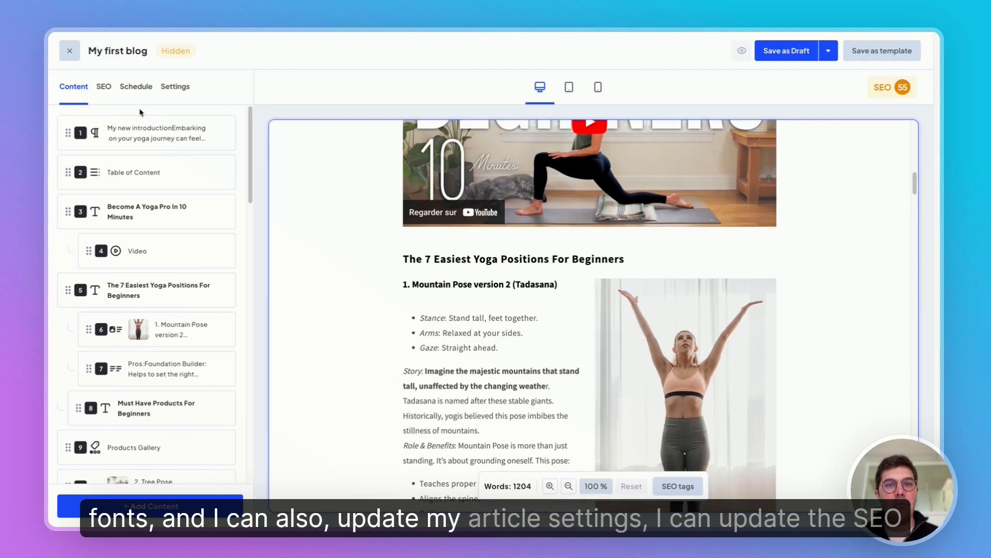
Look through the article's SEO, scheduling and general settings and return to its content sections
{"action": "left_click", "coordinate": [104, 88]}
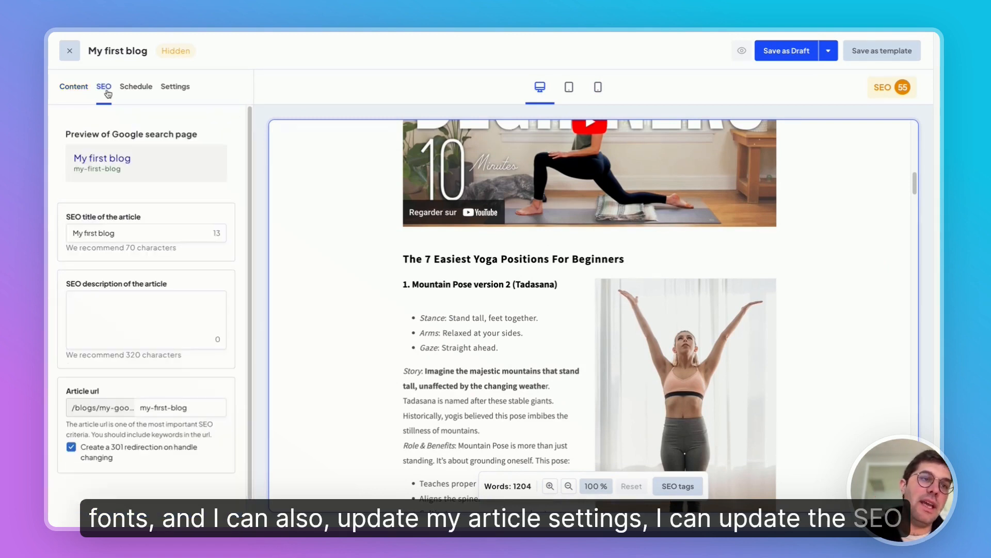
{"action": "left_click", "coordinate": [135, 90]}
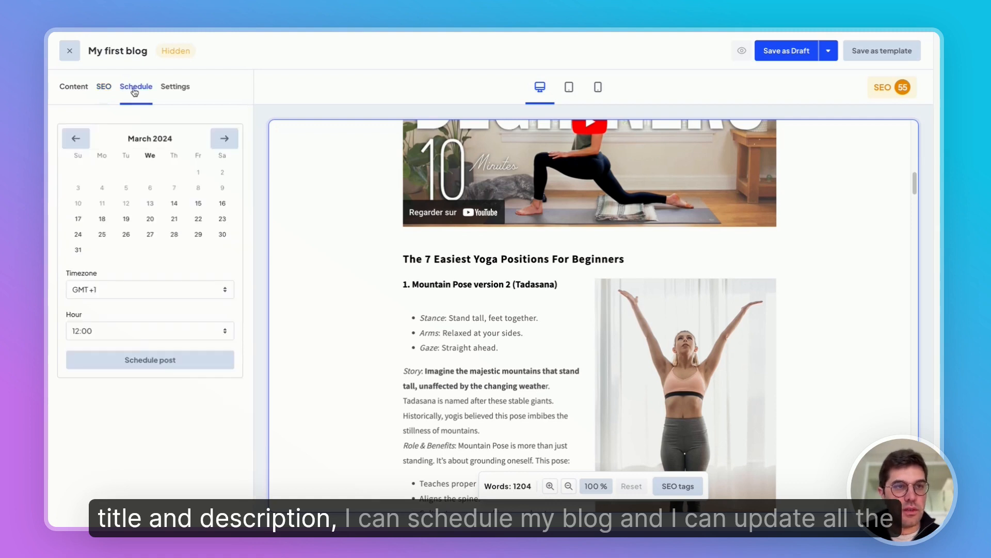
{"action": "left_click", "coordinate": [169, 90]}
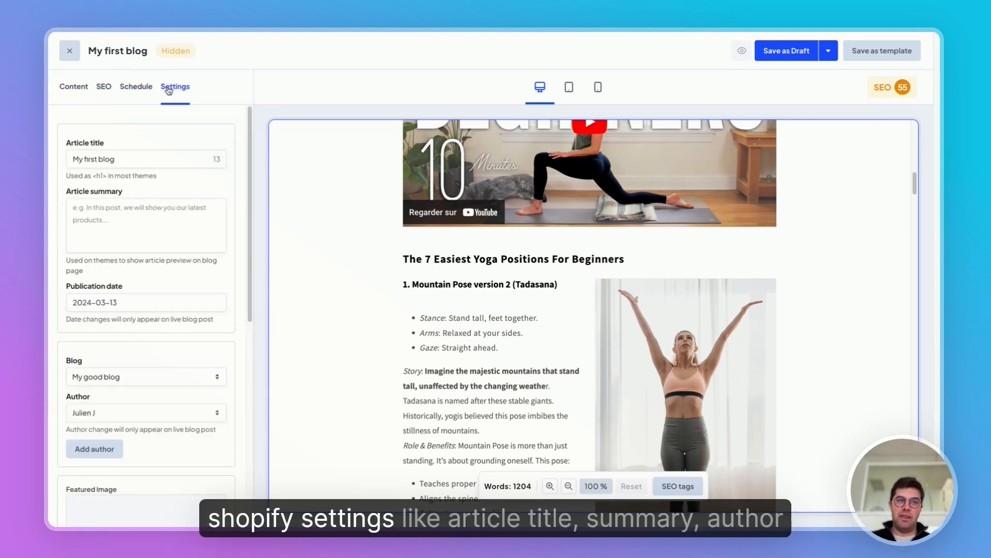
{"action": "scroll", "coordinate": [141, 207], "scroll_direction": "down", "scroll_amount": 5}
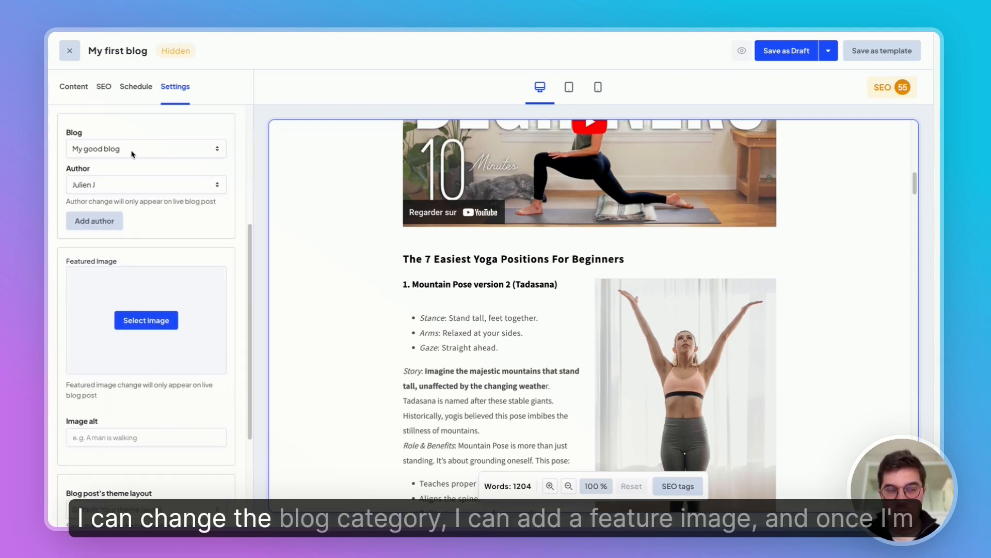
{"action": "scroll", "coordinate": [129, 207], "scroll_direction": "down", "scroll_amount": 3}
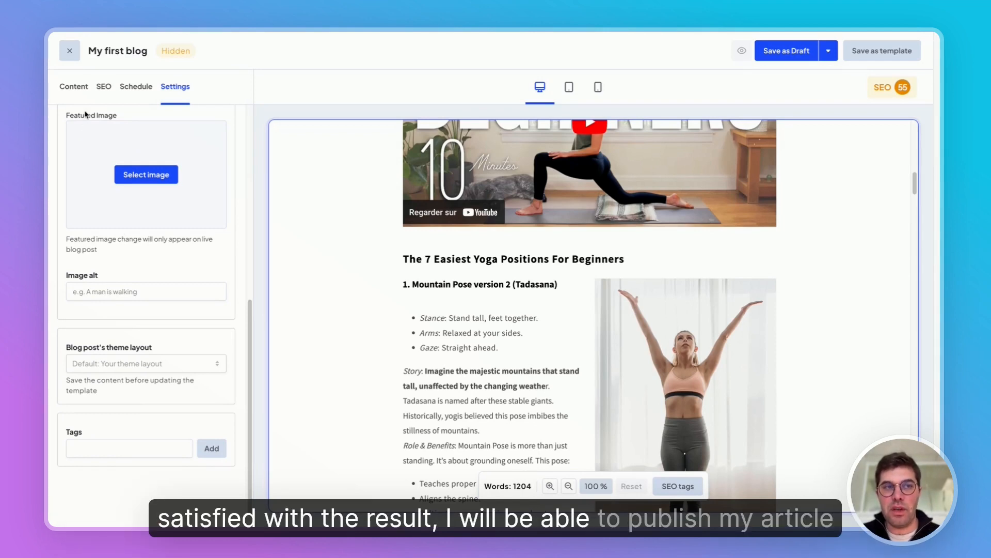
{"action": "left_click", "coordinate": [76, 94]}
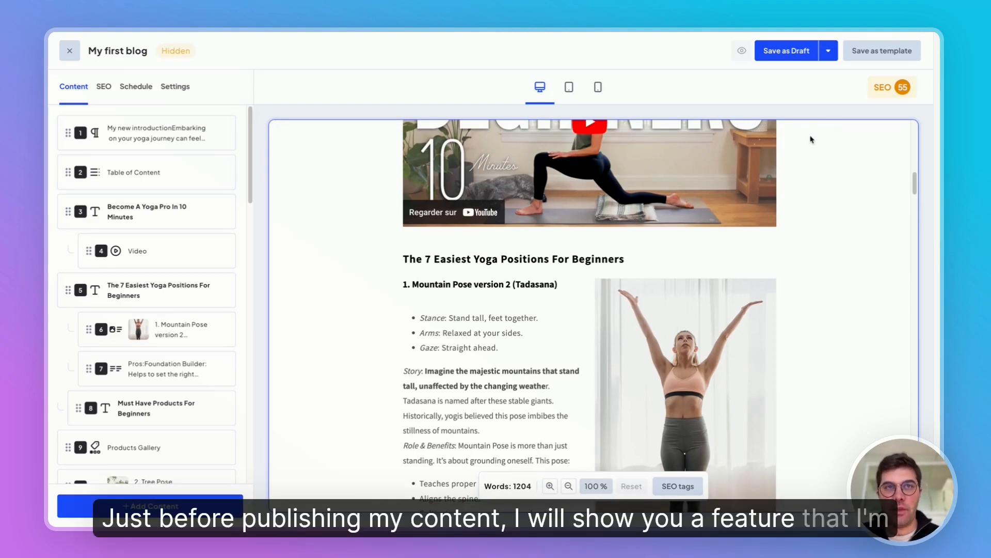
Review the article's SEO score details, including the main keyword and the issues to solve, and return to the article preview
{"action": "left_click", "coordinate": [886, 93]}
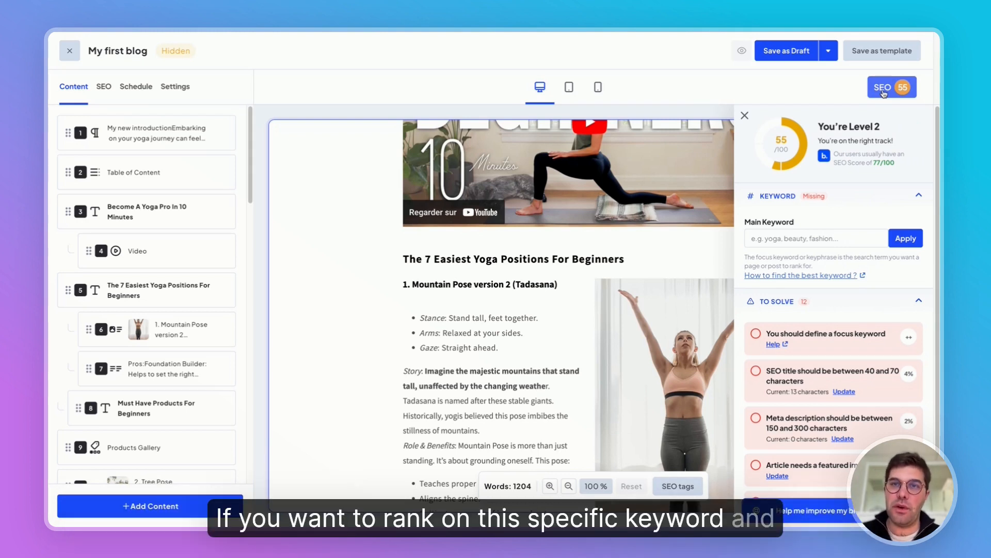
{"action": "left_click", "coordinate": [745, 116]}
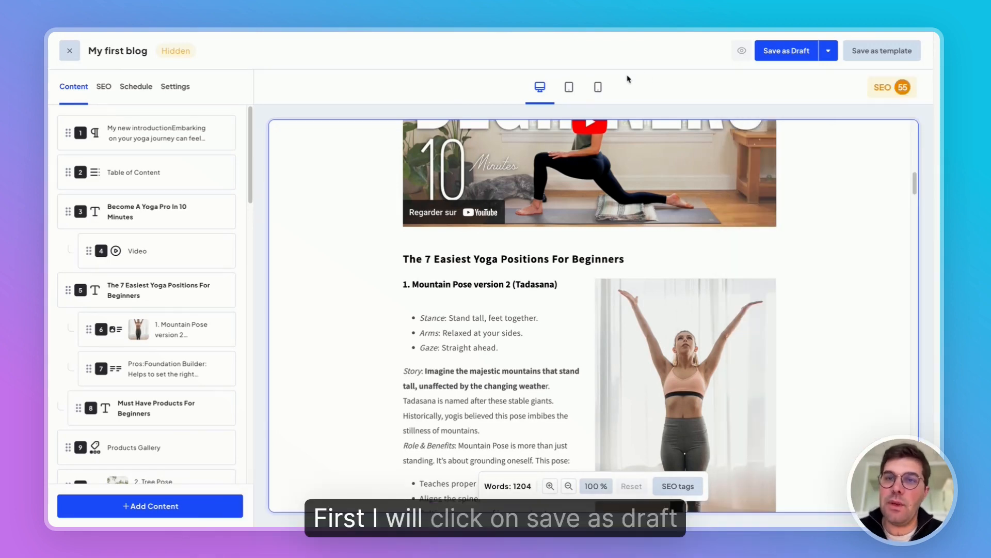
Save the "My first blog" article as a draft and publish it on Shopify
{"action": "left_click", "coordinate": [774, 53]}
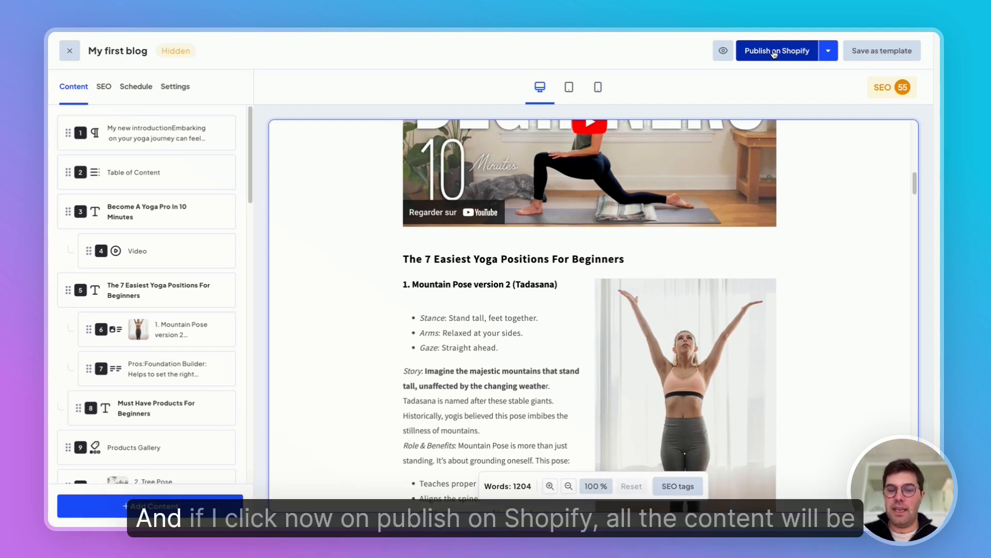
{"action": "left_click", "coordinate": [774, 51]}
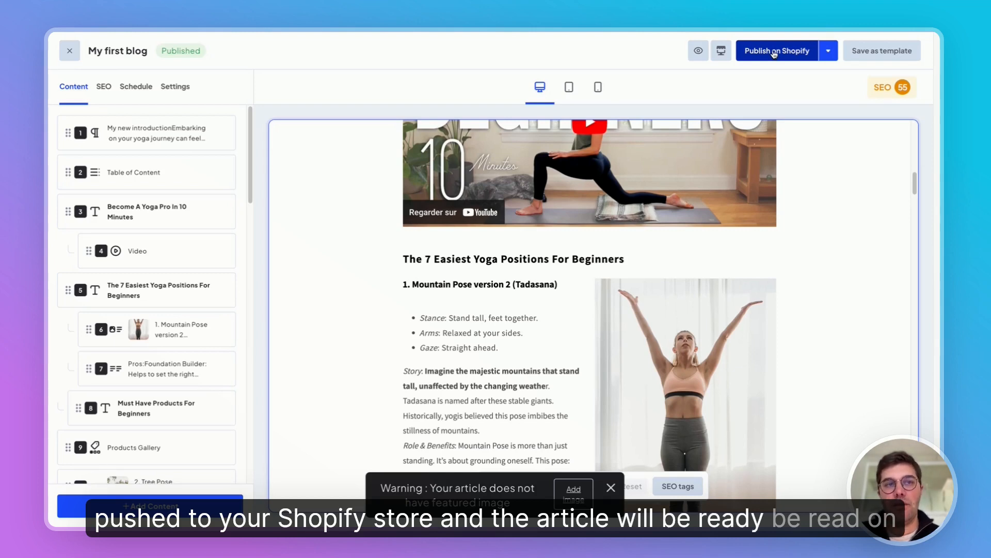
View the published article in the online store and look through it from the introduction to the page's end
{"action": "left_click", "coordinate": [720, 51]}
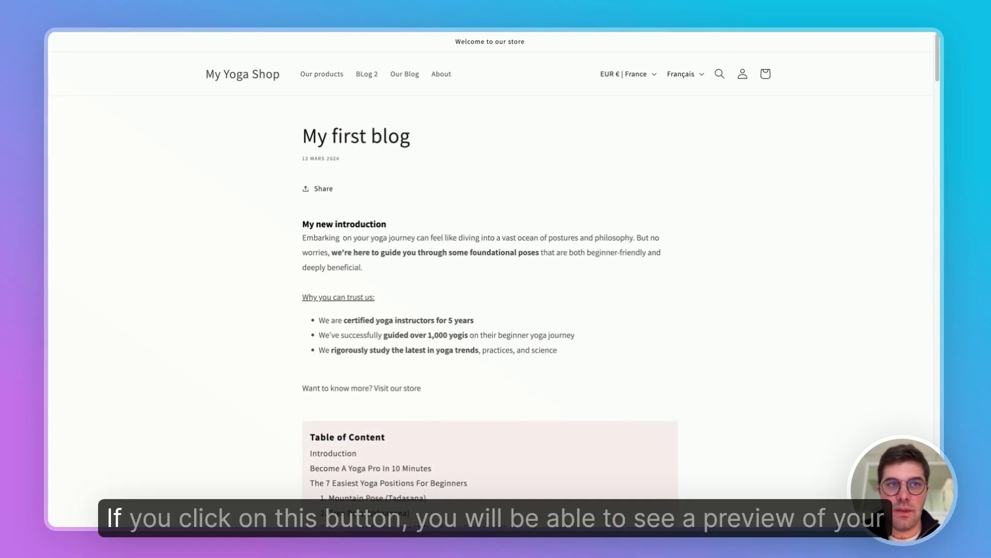
{"action": "scroll", "coordinate": [461, 177], "scroll_direction": "down", "scroll_amount": 15}
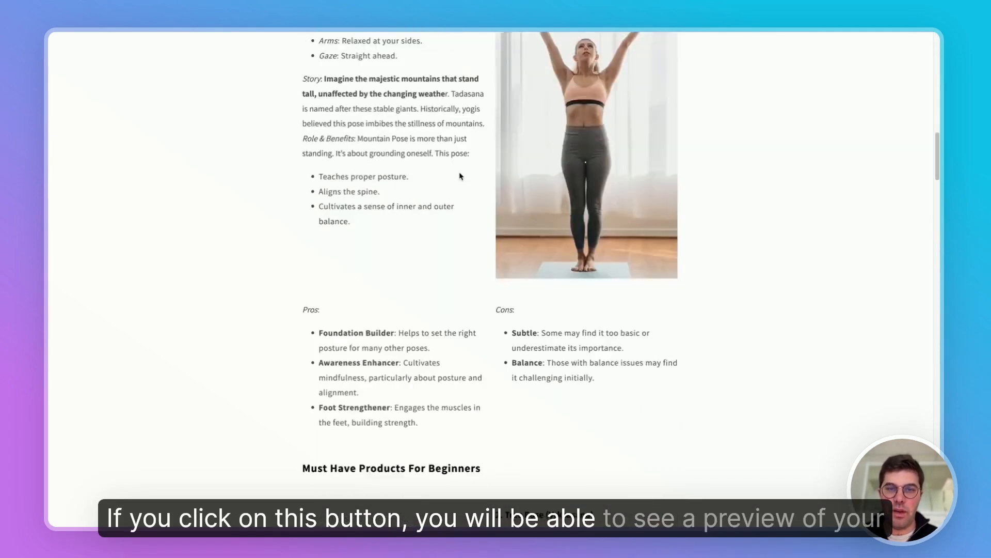
{"action": "scroll", "coordinate": [462, 175], "scroll_direction": "down", "scroll_amount": 20}
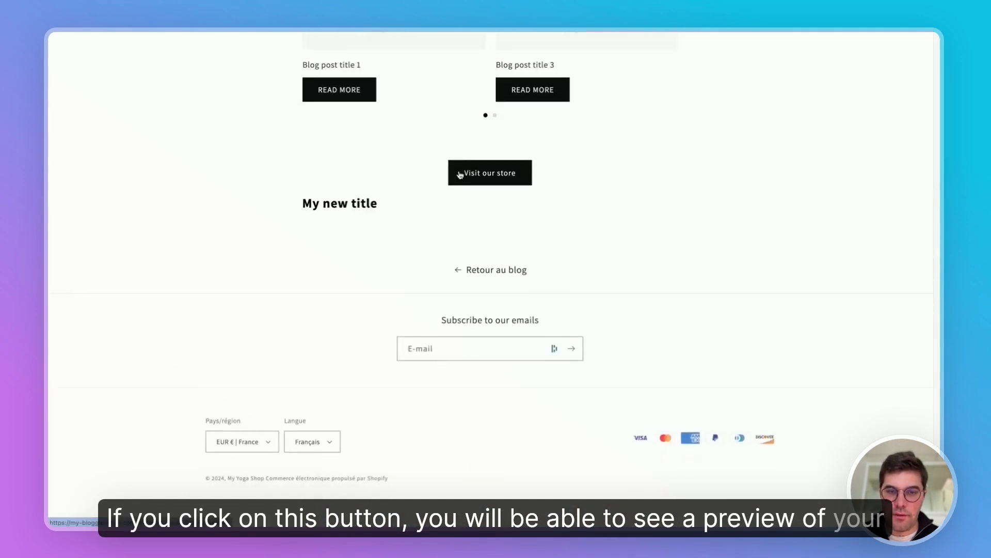